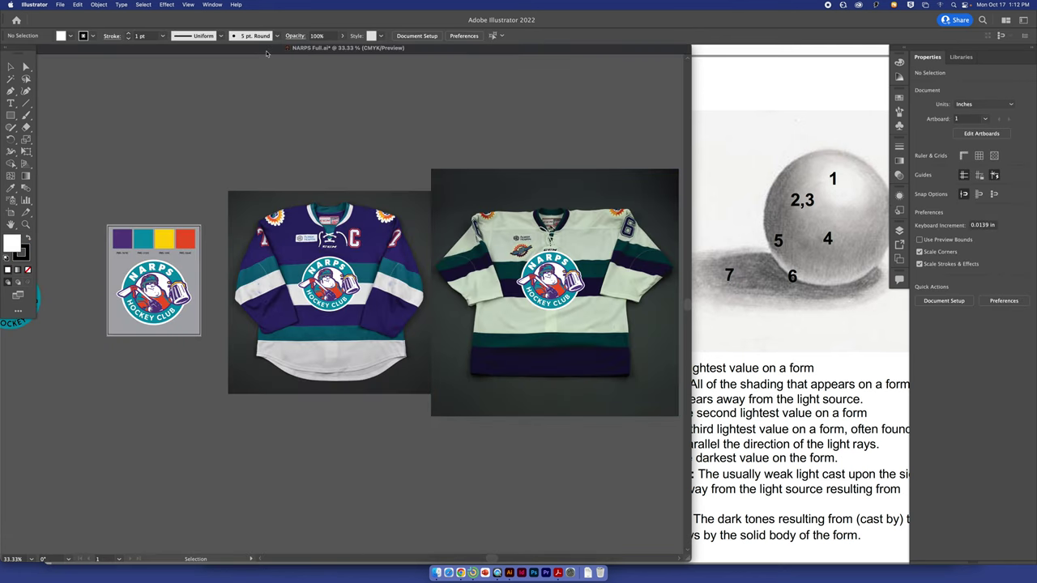
Float NARPS Full.ai in its own window and fit the logo and swatch artboard to view
{"action": "left_click_drag", "start_coordinate": [264, 58], "coordinate": [402, 61]}
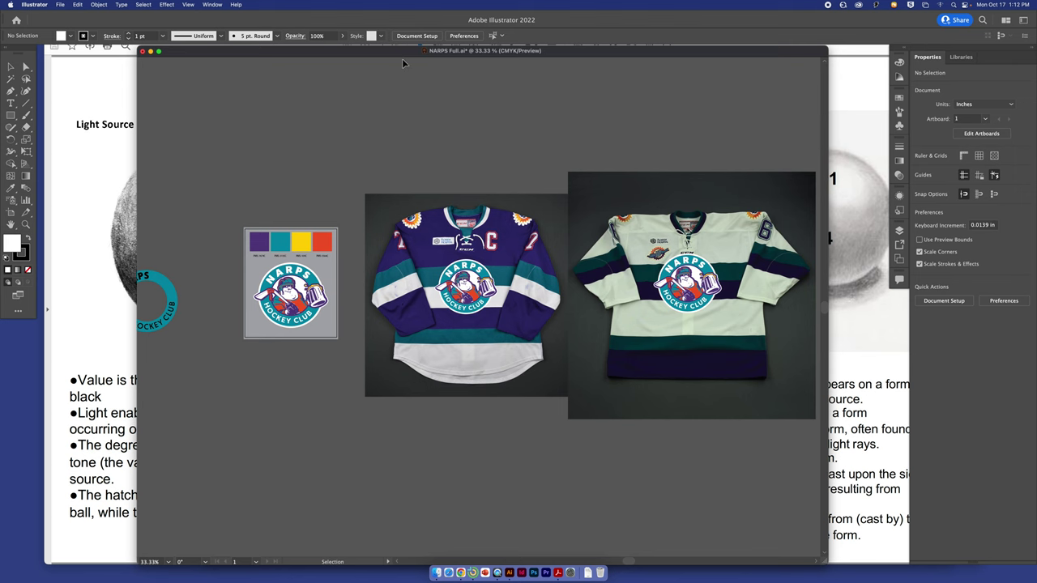
{"action": "key", "text": "super+0"}
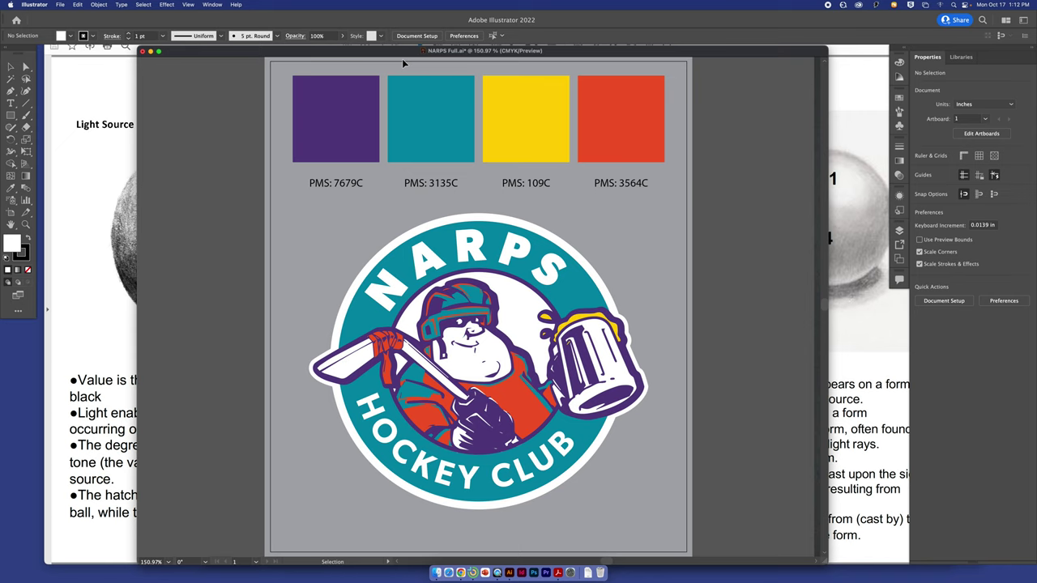
Pan across the purple and white jersey mockups and zoom out to show both whole
{"action": "key", "text": "super+alt+0"}
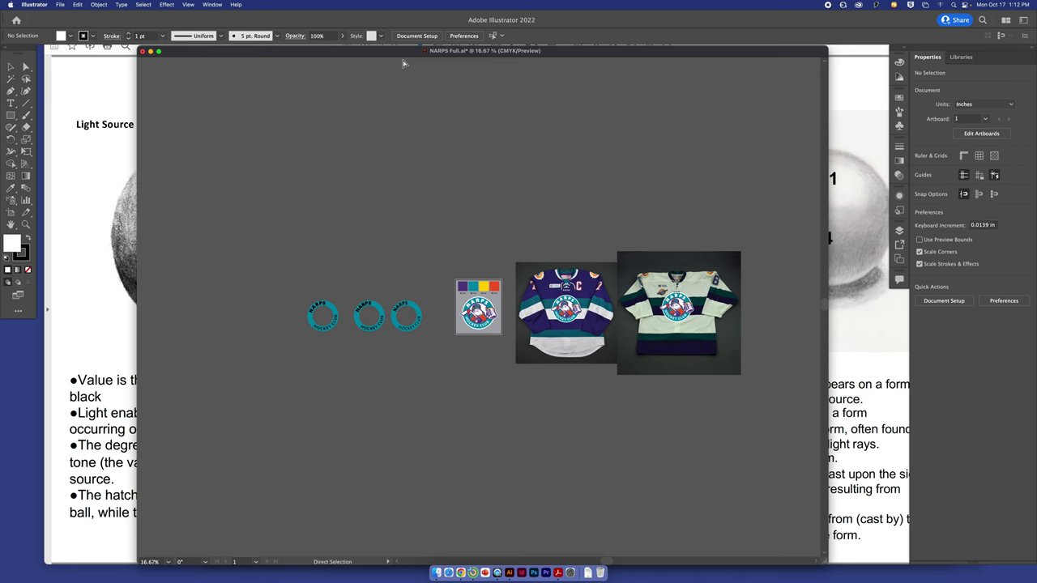
{"action": "key", "text": "super+1"}
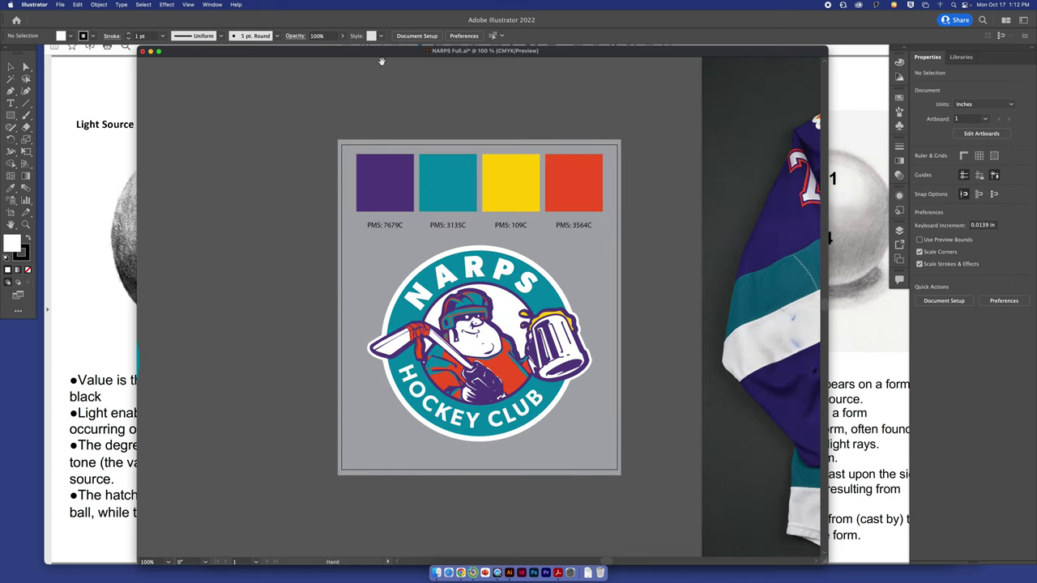
{"action": "left_click_drag", "start_coordinate": [696, 178], "coordinate": [384, 176]}
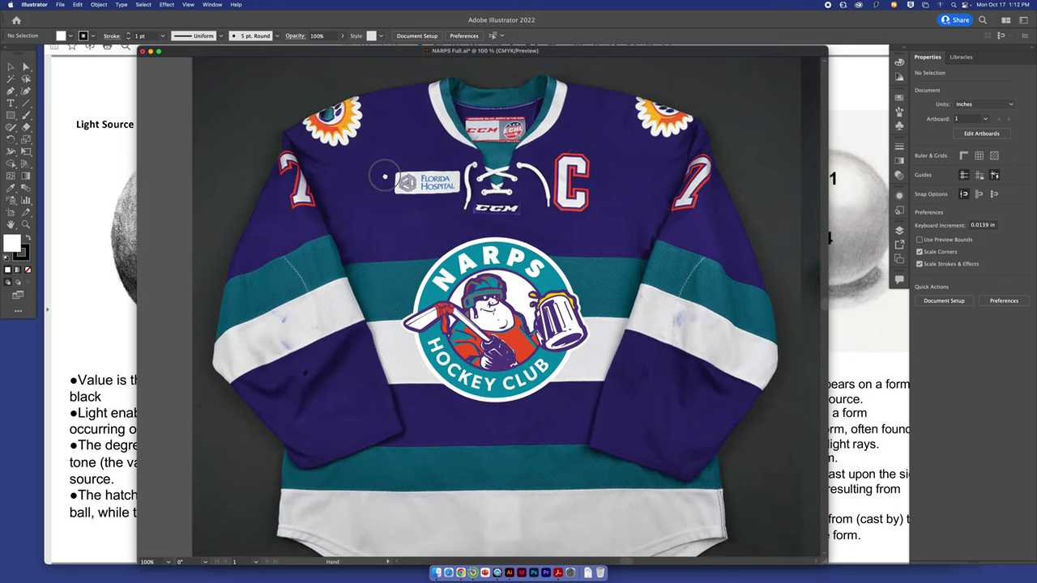
{"action": "left_click_drag", "start_coordinate": [692, 222], "coordinate": [459, 223]}
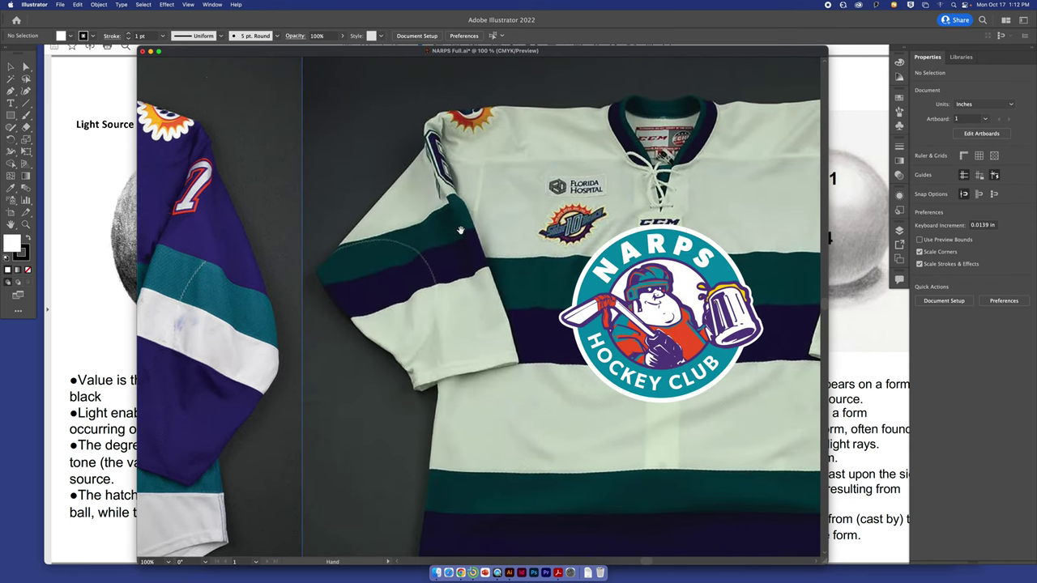
{"action": "left_click_drag", "start_coordinate": [310, 213], "coordinate": [475, 204]}
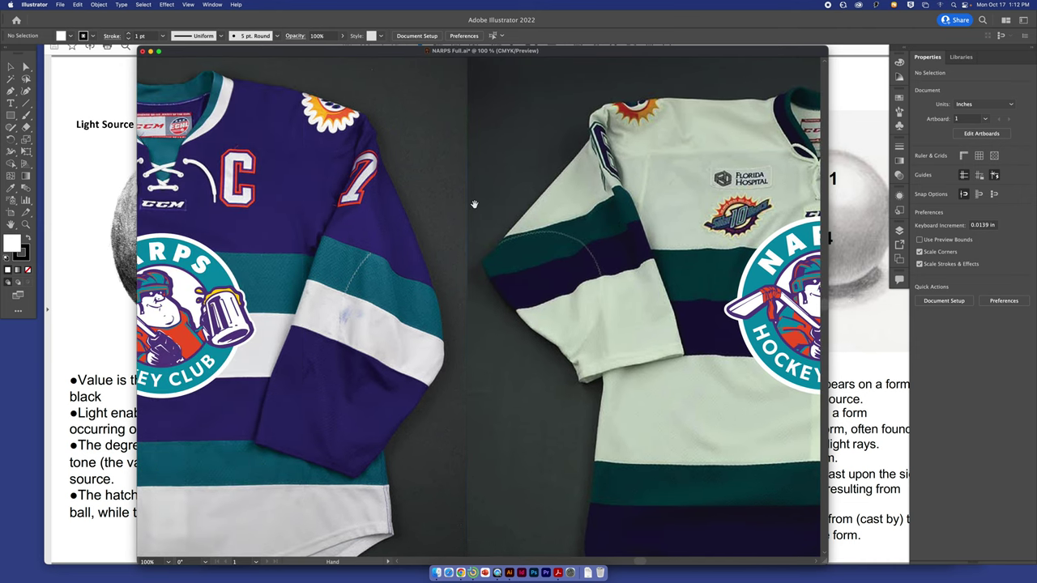
{"action": "key", "text": "super+minus"}
{"action": "key", "text": "super+minus"}
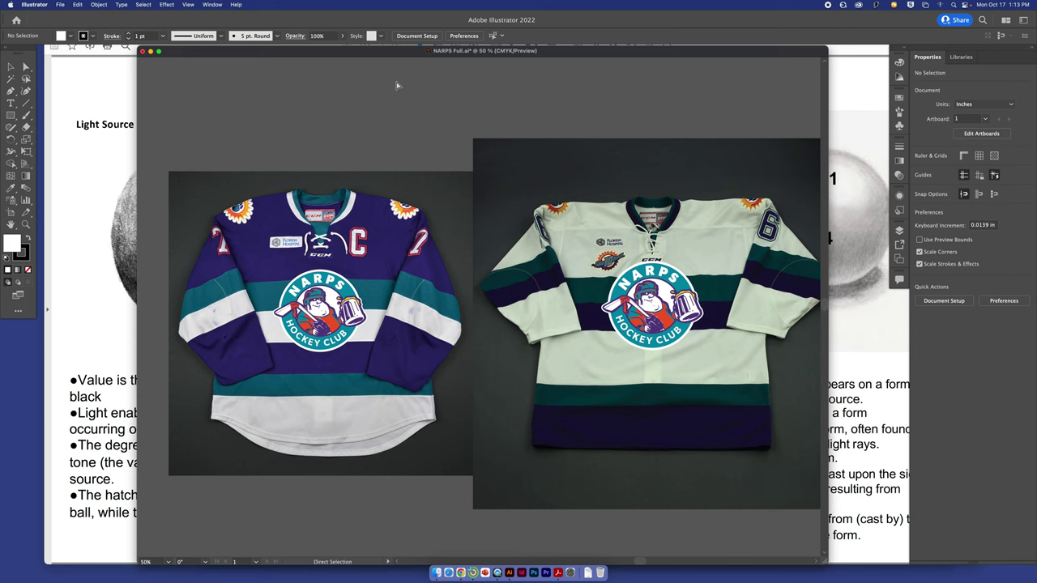
{"action": "key", "text": "super+equal"}
{"action": "key", "text": "super+equal"}
{"action": "key", "text": "super+equal"}
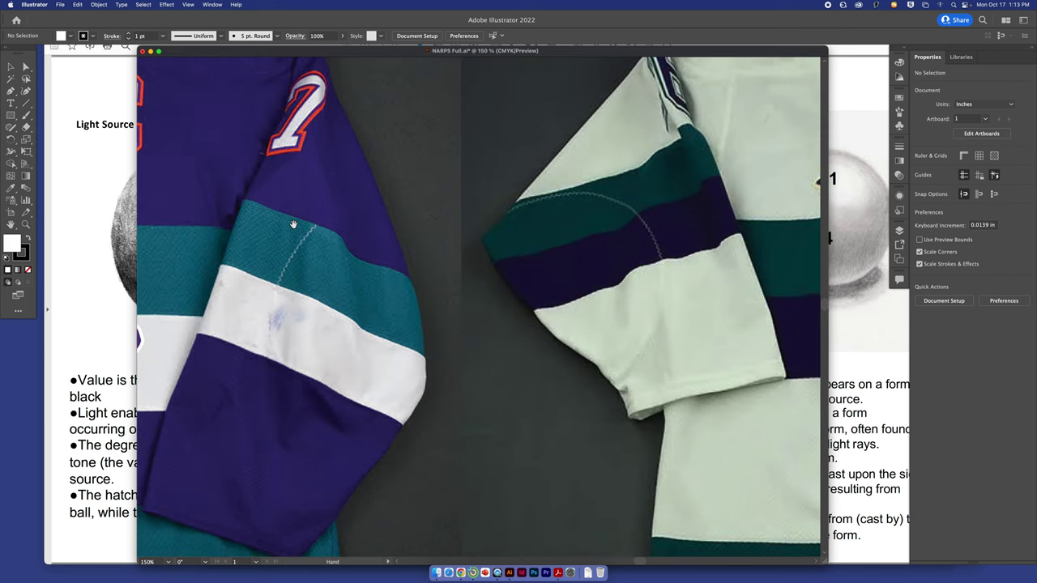
Centre the logo and its four Pantone swatches at 150% zoom, back on the Selection tool
{"action": "scroll", "coordinate": [267, 233], "scroll_direction": "left", "scroll_amount": 10}
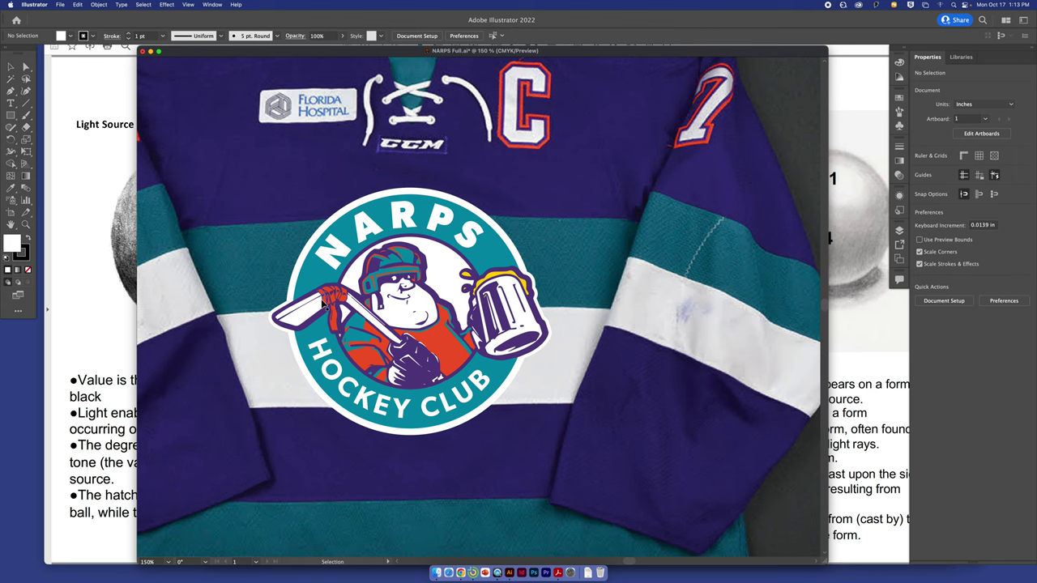
{"action": "key", "text": "super+minus"}
{"action": "key", "text": "super+minus"}
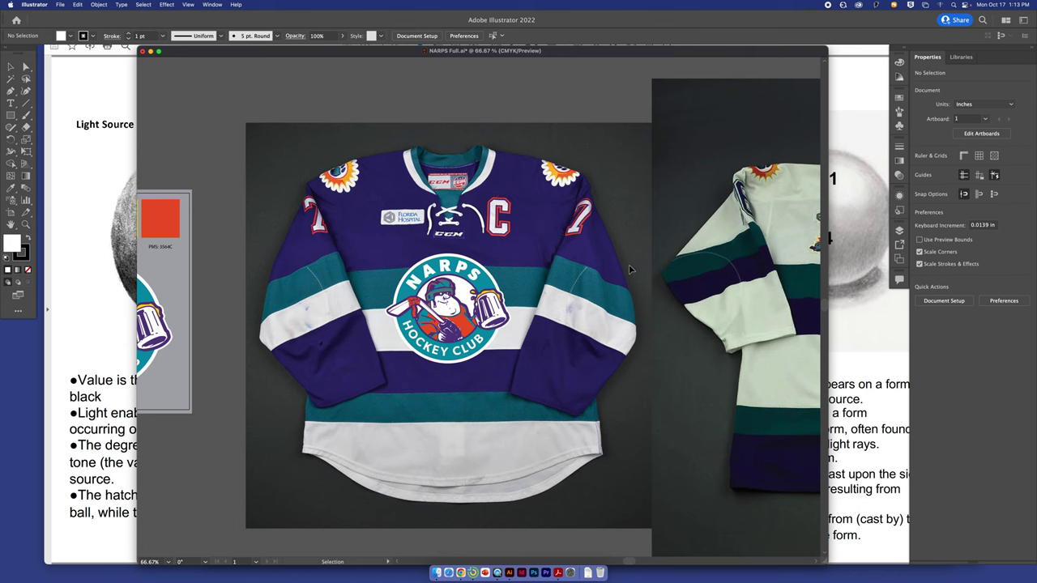
{"action": "scroll", "coordinate": [600, 272], "scroll_direction": "left", "scroll_amount": 10}
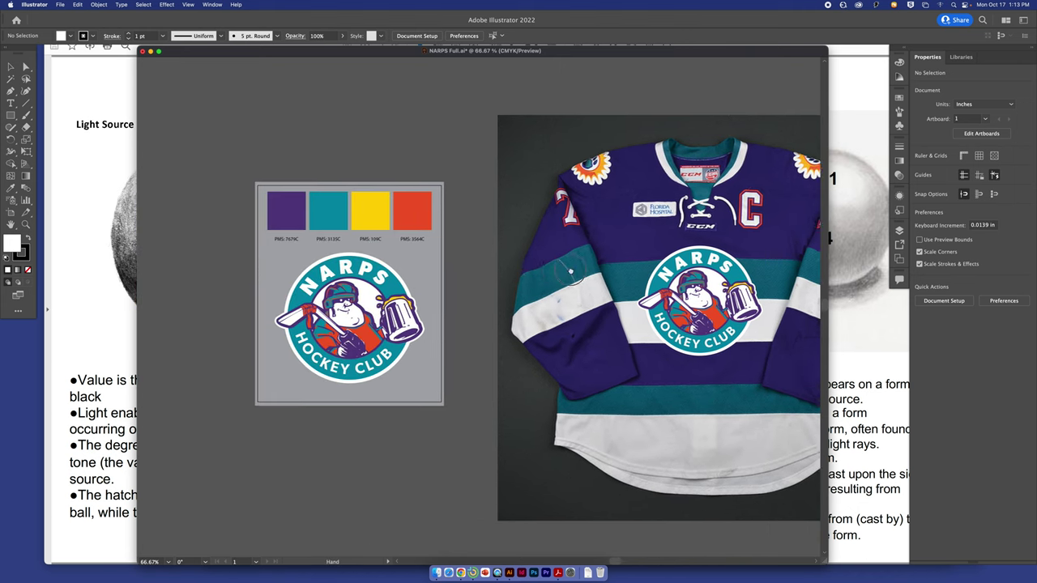
{"action": "key", "text": "super+plus"}
{"action": "key", "text": "super+plus"}
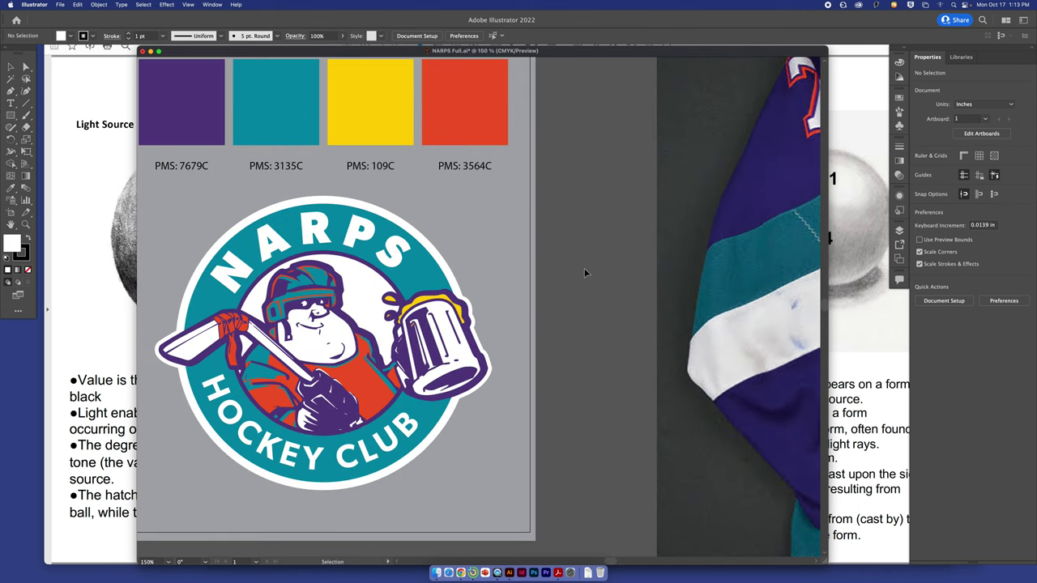
{"action": "key", "text": "super+minus"}
{"action": "left_click_drag", "start_coordinate": [491, 206], "coordinate": [562, 204]}
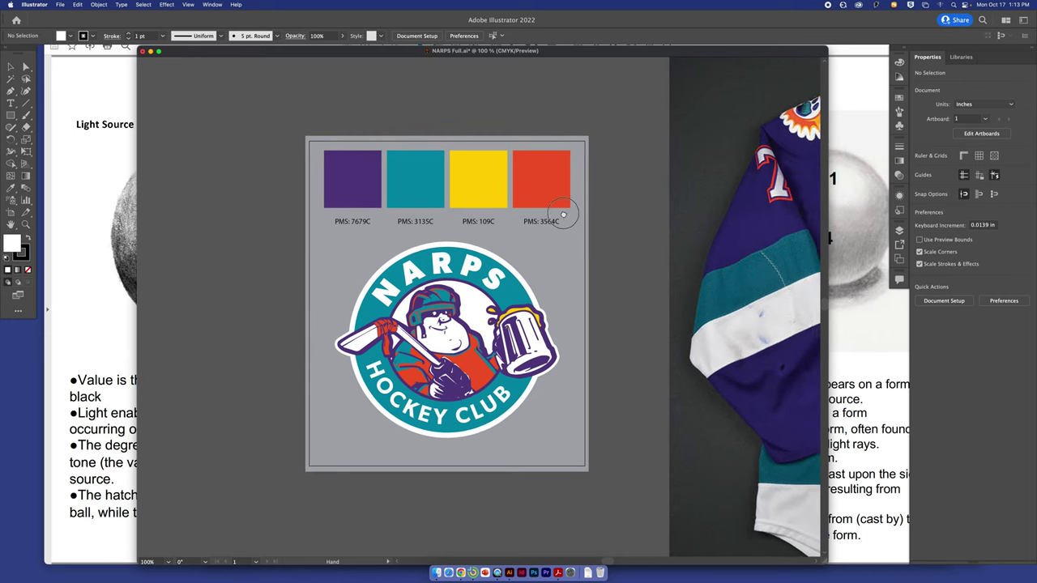
{"action": "key", "text": "super+plus"}
{"action": "key", "text": "v"}
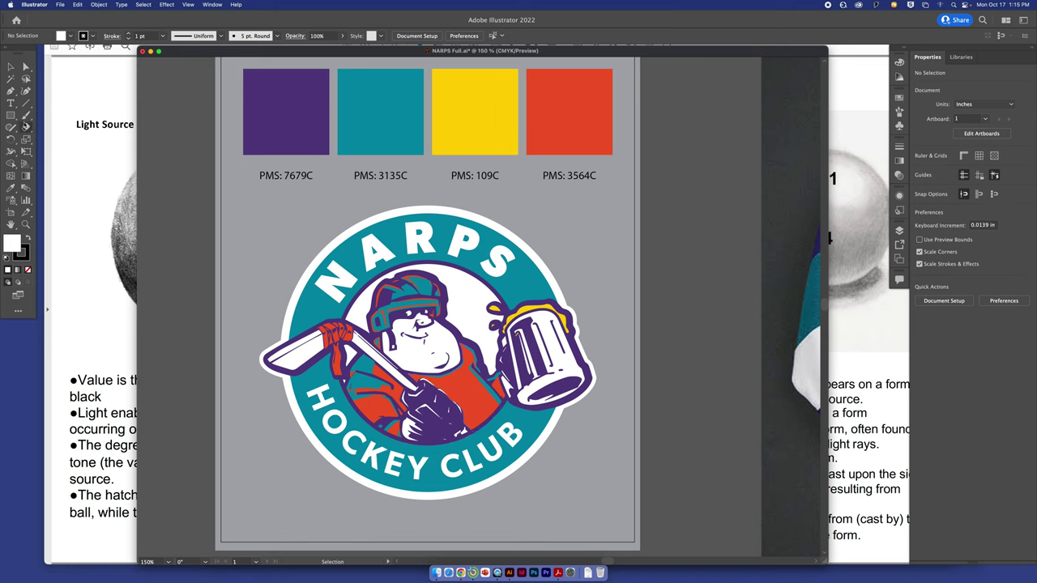
{"action": "left_click", "coordinate": [12, 116]}
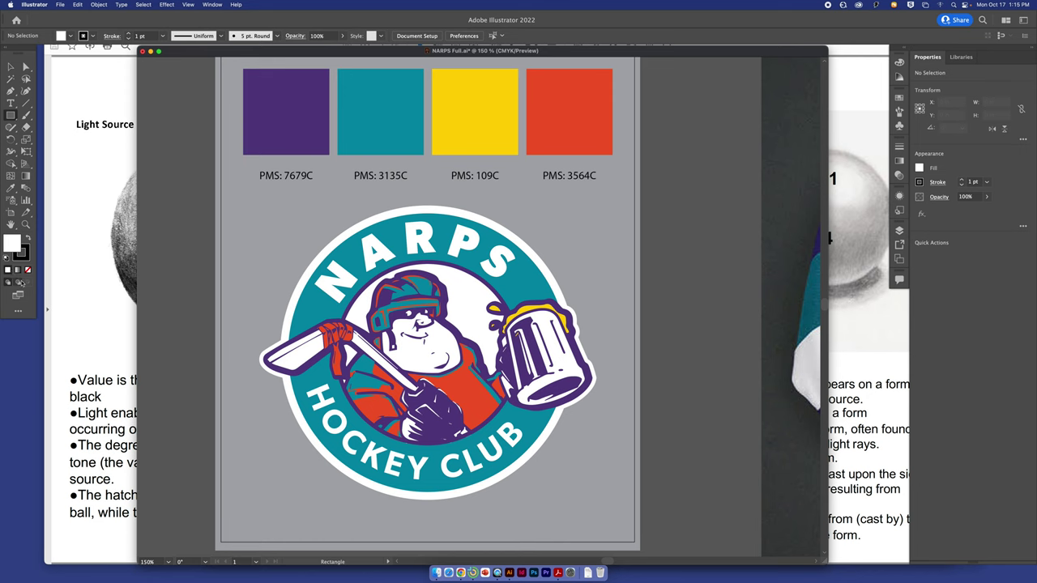
Draw an unfilled 2.28 × 2.42 in rectangle over the logo's lower right, then deselect it
{"action": "left_click", "coordinate": [27, 269]}
{"action": "left_click_drag", "start_coordinate": [577, 479], "coordinate": [428, 321]}
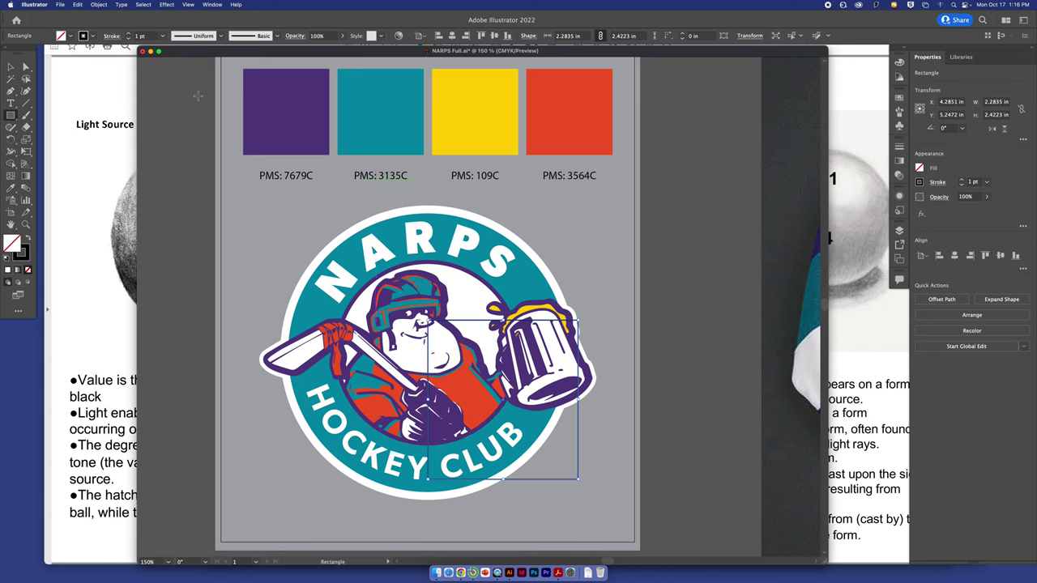
{"action": "key", "text": "v"}
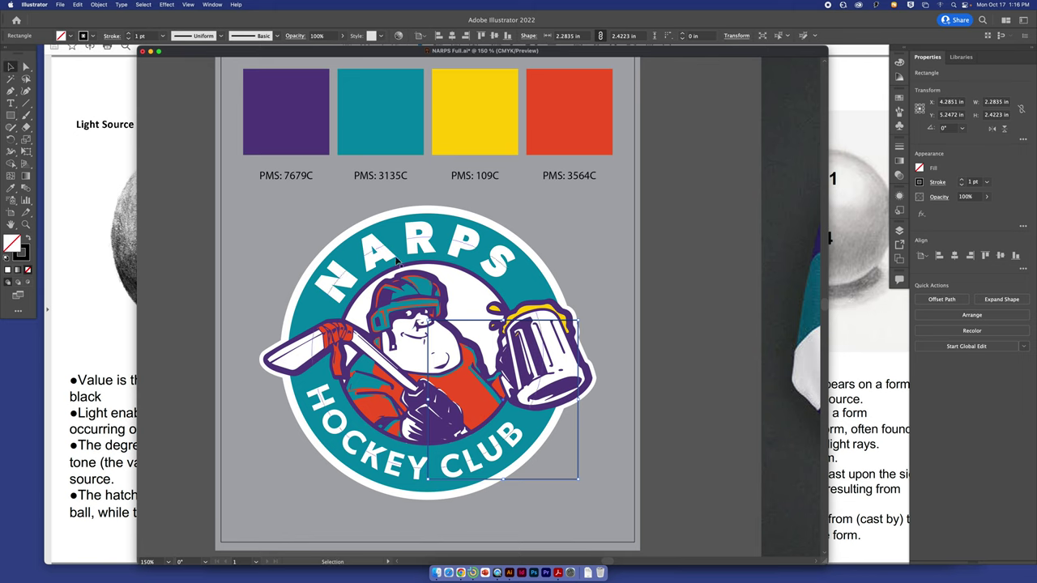
{"action": "left_click", "coordinate": [617, 428]}
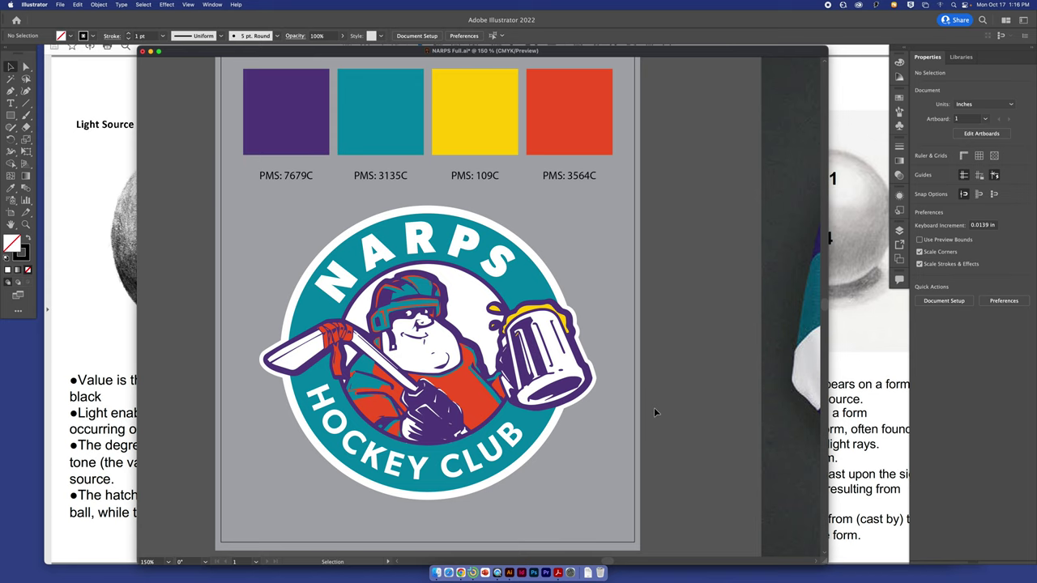
{"action": "left_click_drag", "start_coordinate": [703, 297], "coordinate": [280, 324]}
{"action": "scroll", "coordinate": [599, 227], "scroll_direction": "right", "scroll_amount": 3}
{"action": "scroll", "coordinate": [600, 227], "scroll_direction": "up", "scroll_amount": 1}
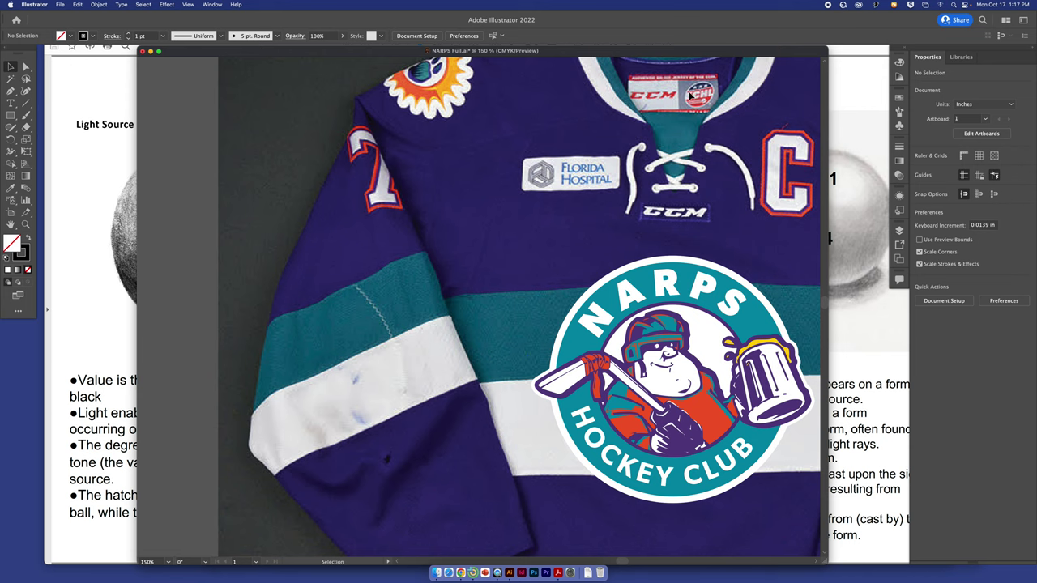
{"action": "key", "text": "super+minus"}
{"action": "left_click", "coordinate": [616, 337]}
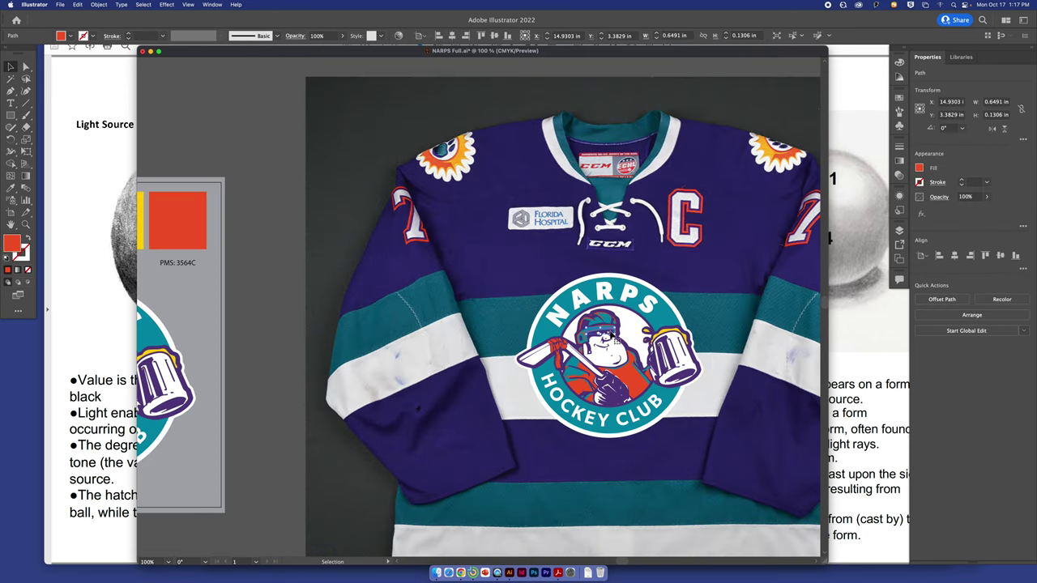
{"action": "left_click", "coordinate": [472, 279], "text": "shift"}
{"action": "left_click_drag", "start_coordinate": [468, 250], "coordinate": [451, 240]}
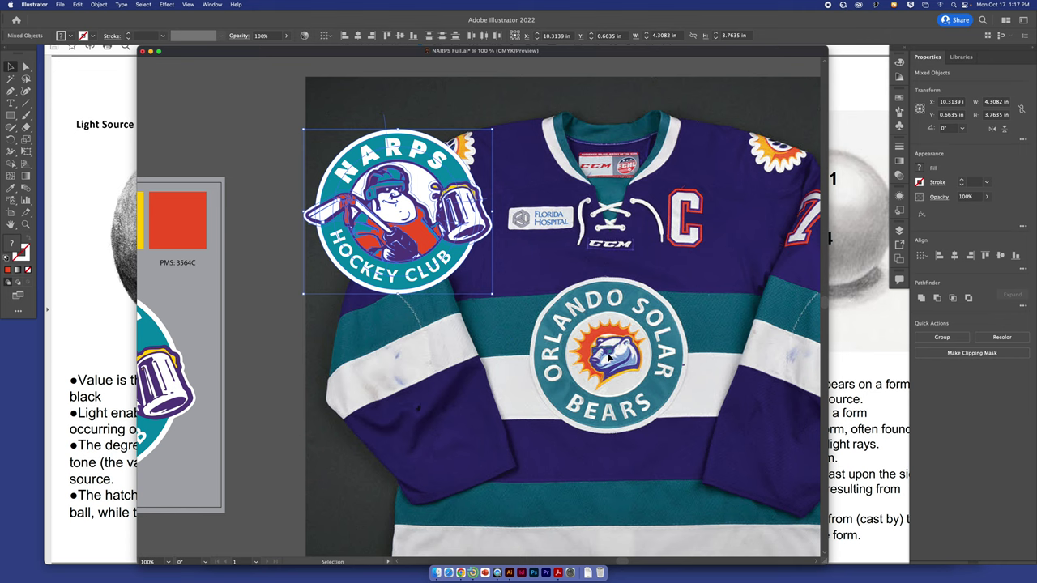
{"action": "key", "text": "super+z"}
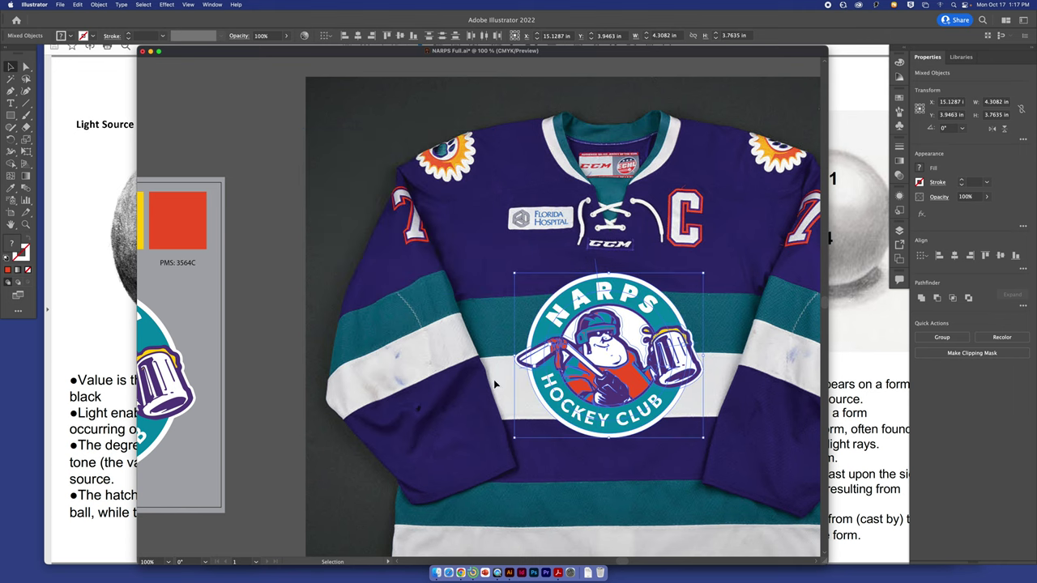
{"action": "scroll", "coordinate": [259, 346], "scroll_direction": "left", "scroll_amount": 10}
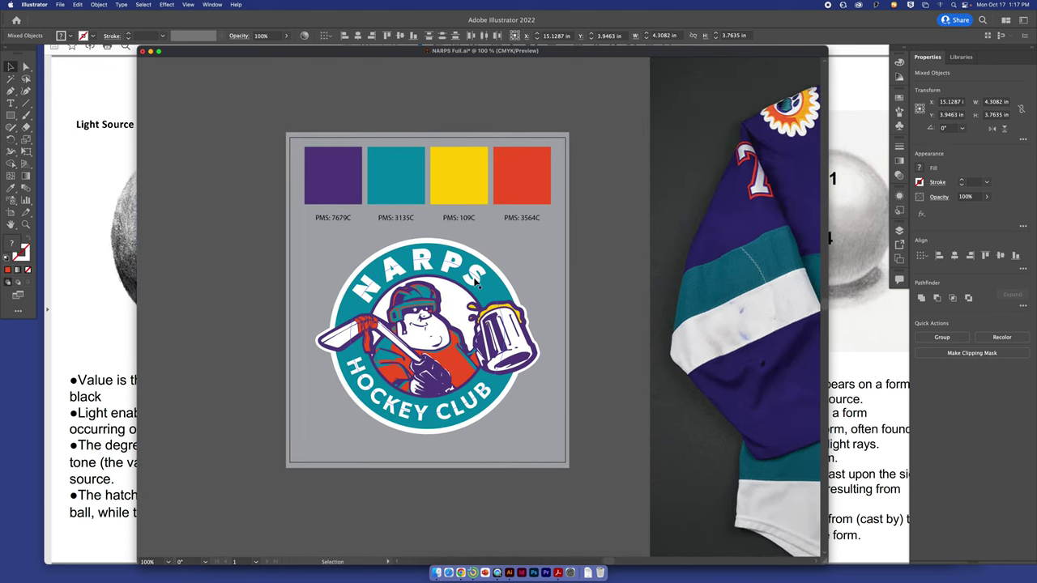